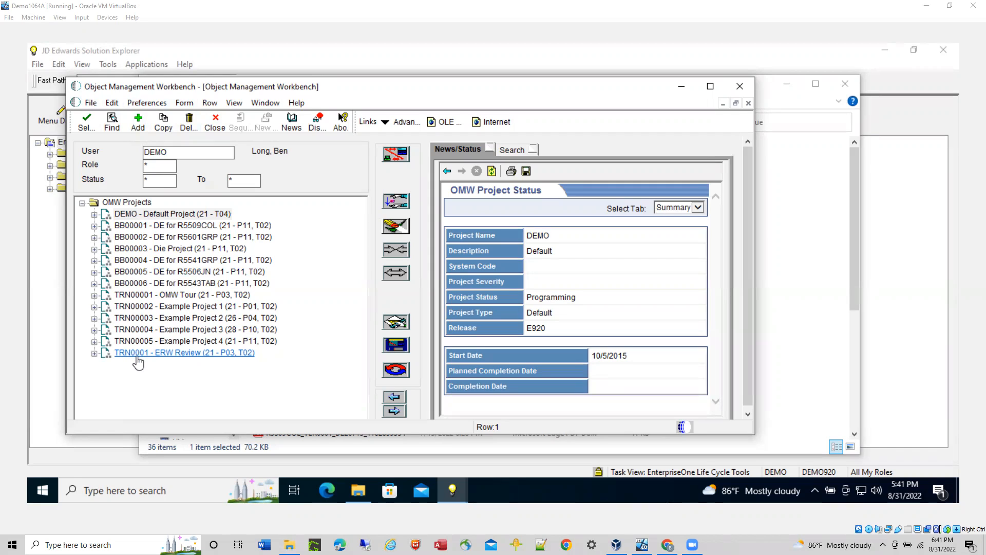
Step: Add a new OMW project with the project ID TRN0002 and the description "Purchase Orders"
left_click(137, 123)
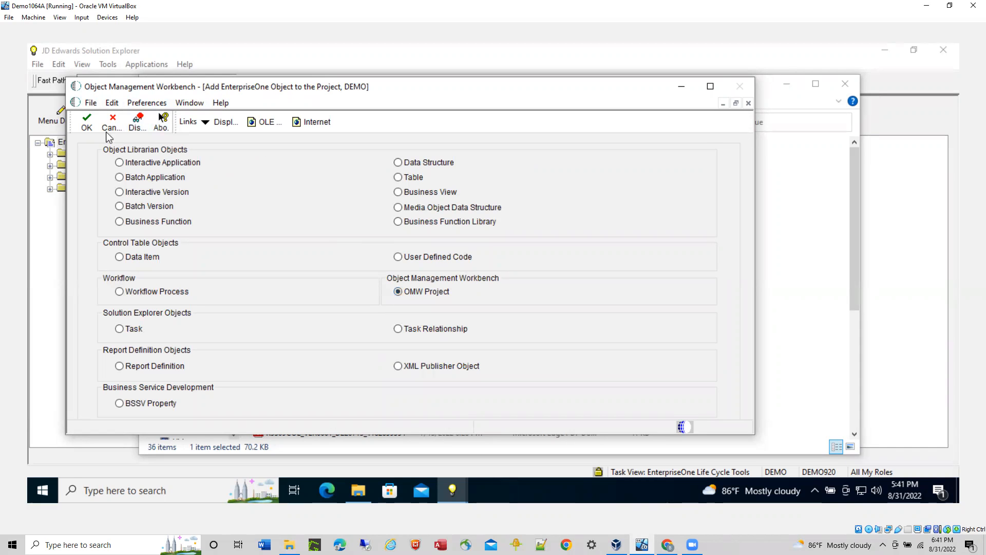
left_click(87, 125)
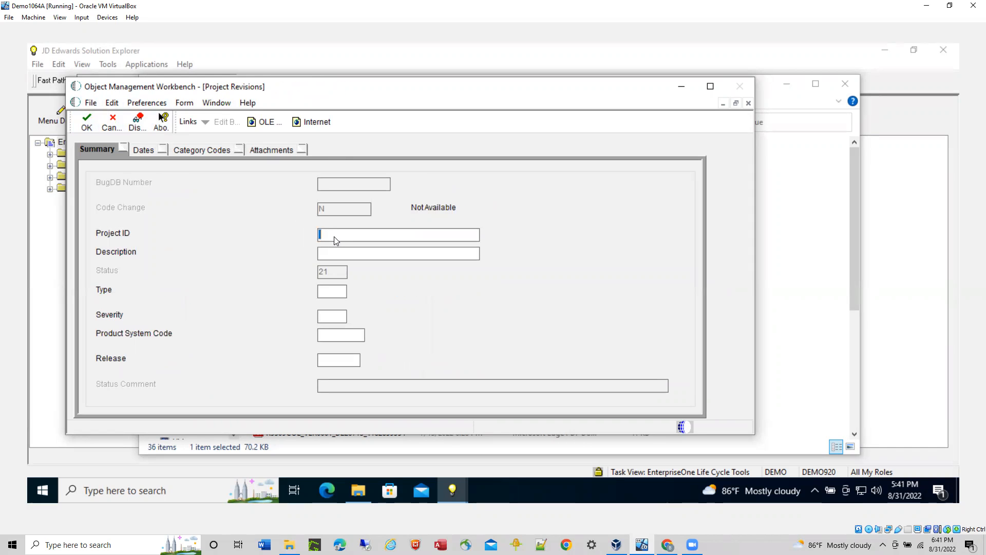
type("TRN0002")
left_click(338, 255)
type("Purchase Orders")
Step: Set the project's type to 02, severity to 03, product system code to 55 and release to E920, and save the project
key("Tab")
type("02")
left_click(327, 319)
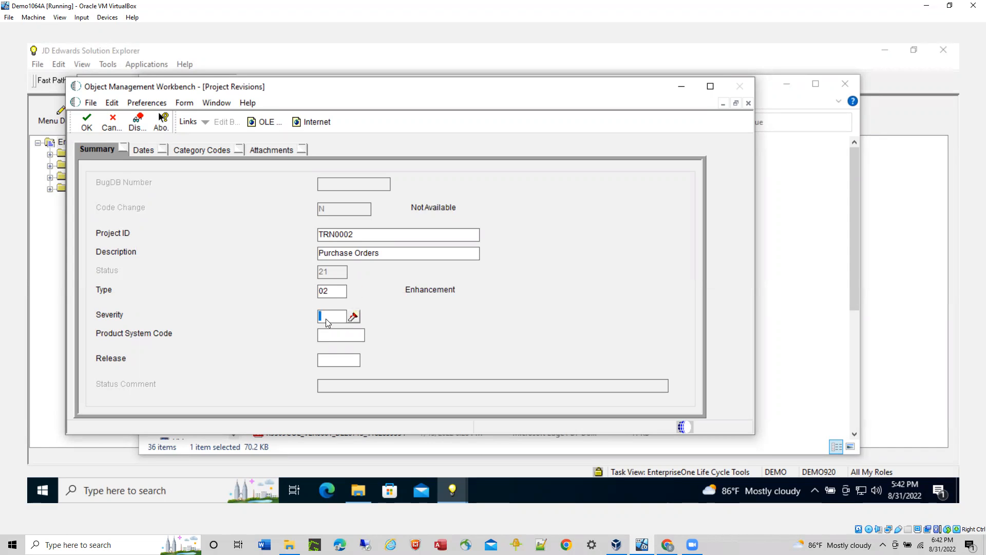
type("03")
left_click(335, 337)
type("55")
left_click(334, 360)
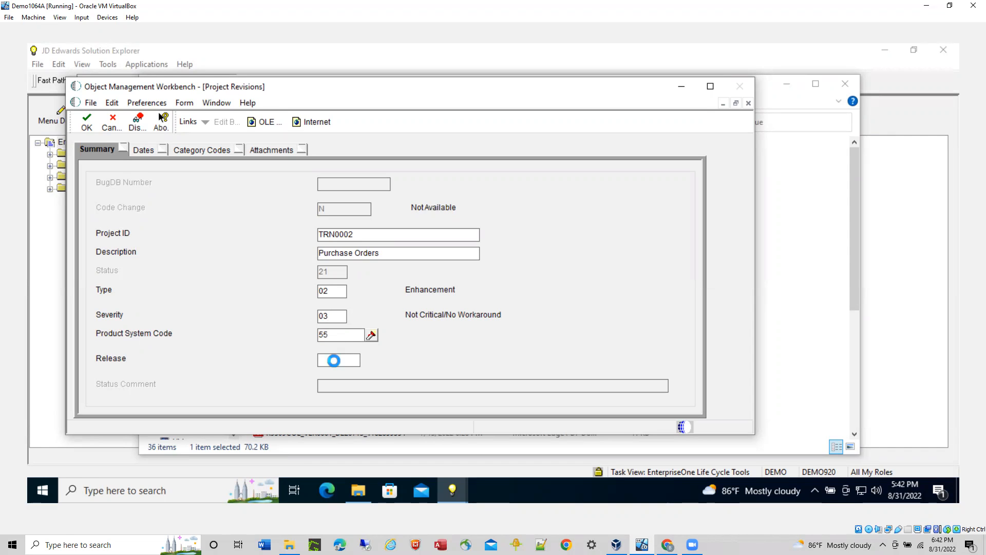
type("E920")
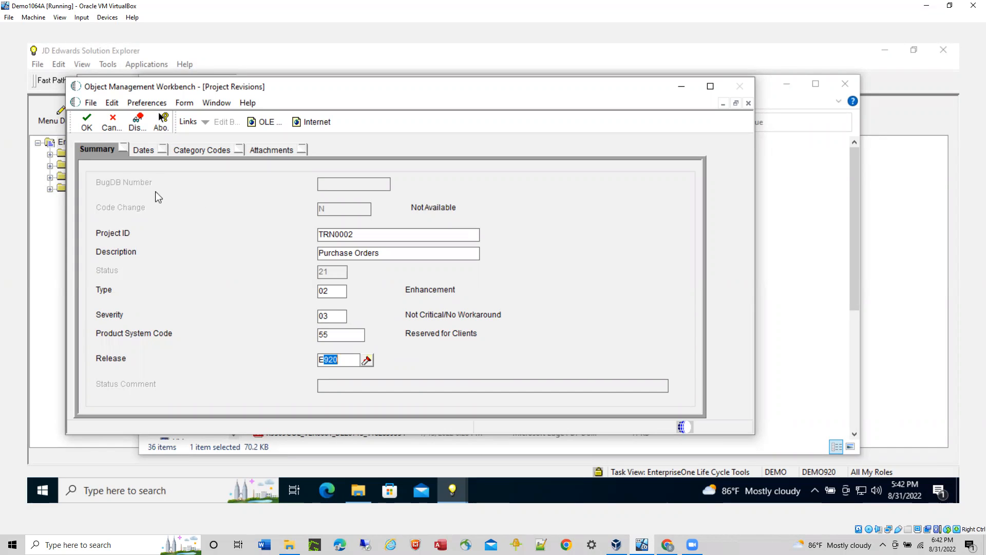
left_click(85, 122)
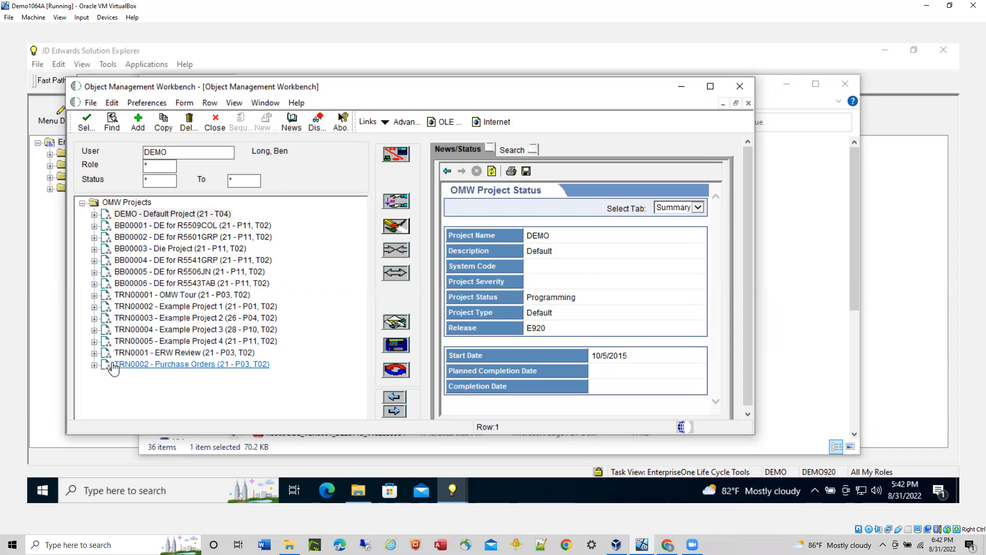
Step: Expand project TRN0002 and start adding a Data Structure object to it
left_click(94, 365)
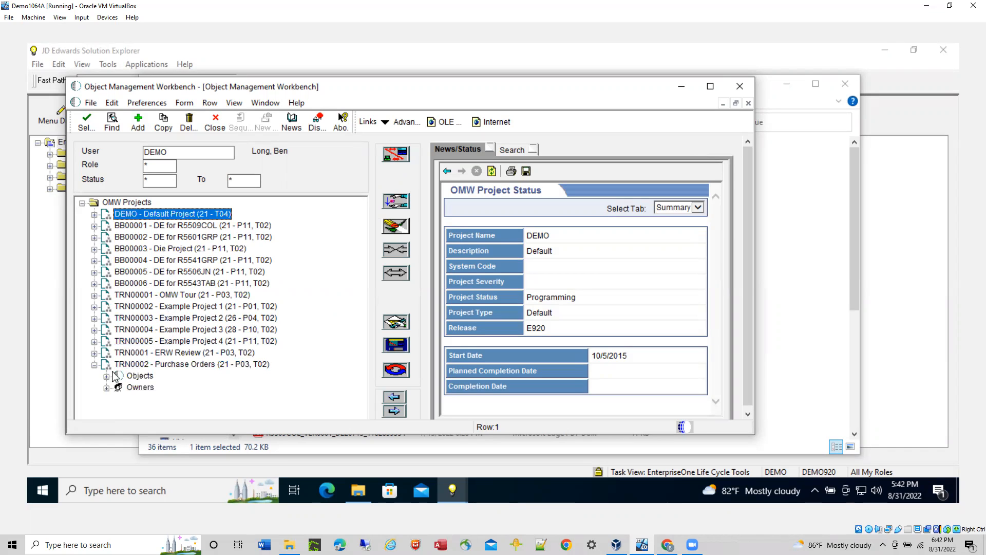
left_click(176, 365)
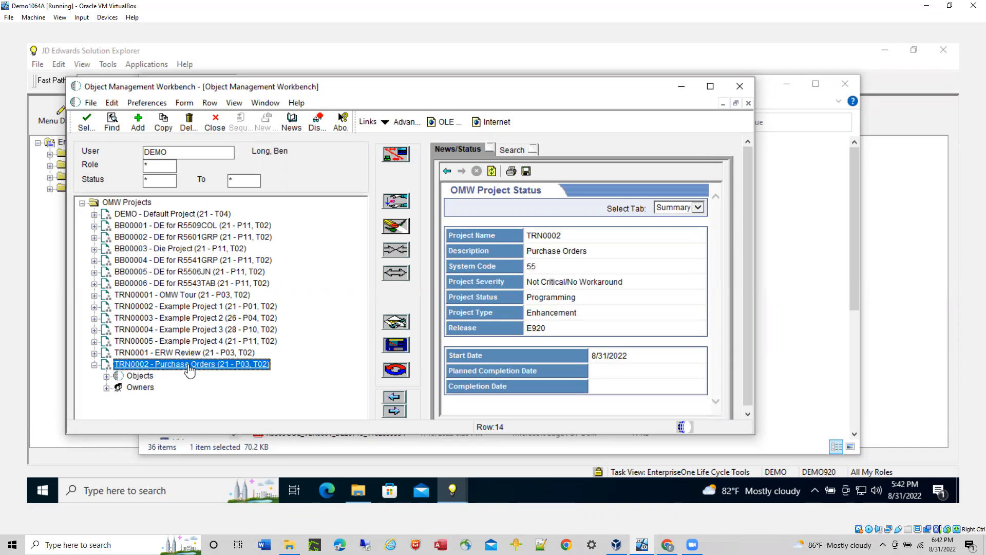
left_click(139, 121)
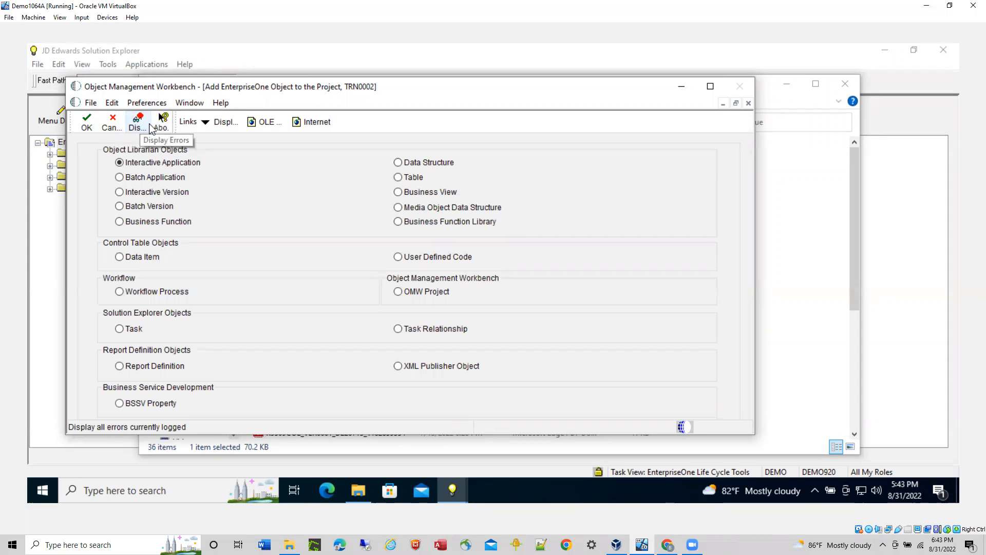
left_click(398, 163)
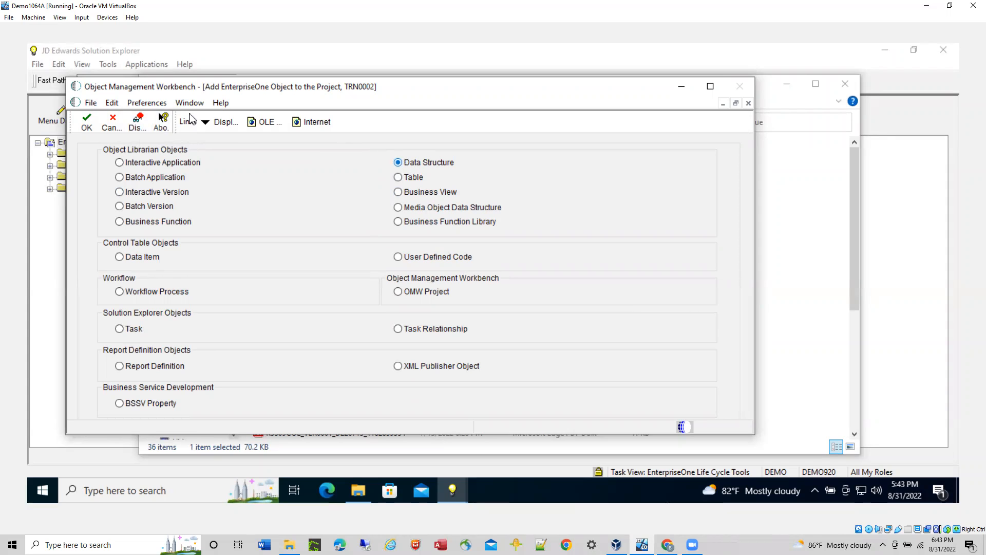
left_click(89, 124)
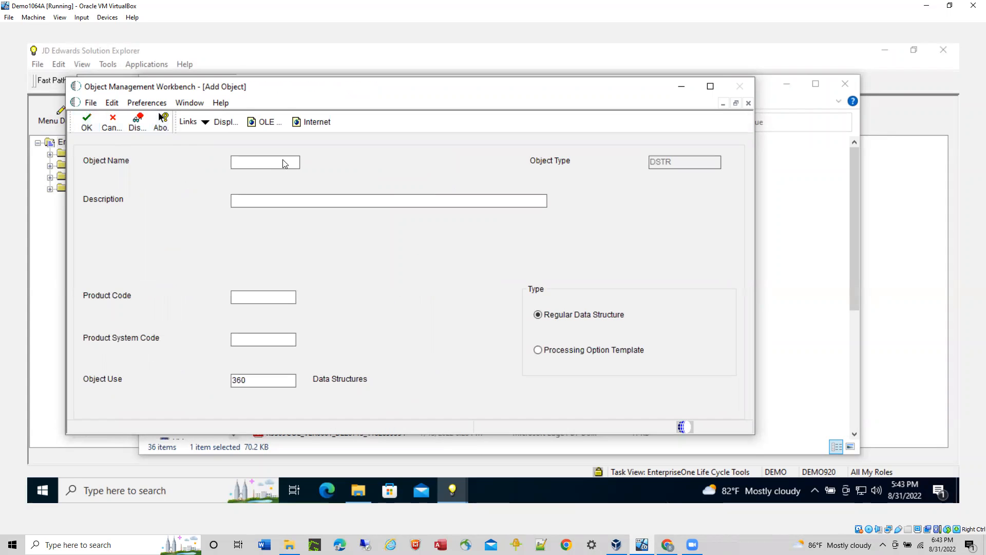
Step: Name the new object T554301 and describe it as "Purchase Order Processing Option"
type("T554301")
left_click(266, 202)
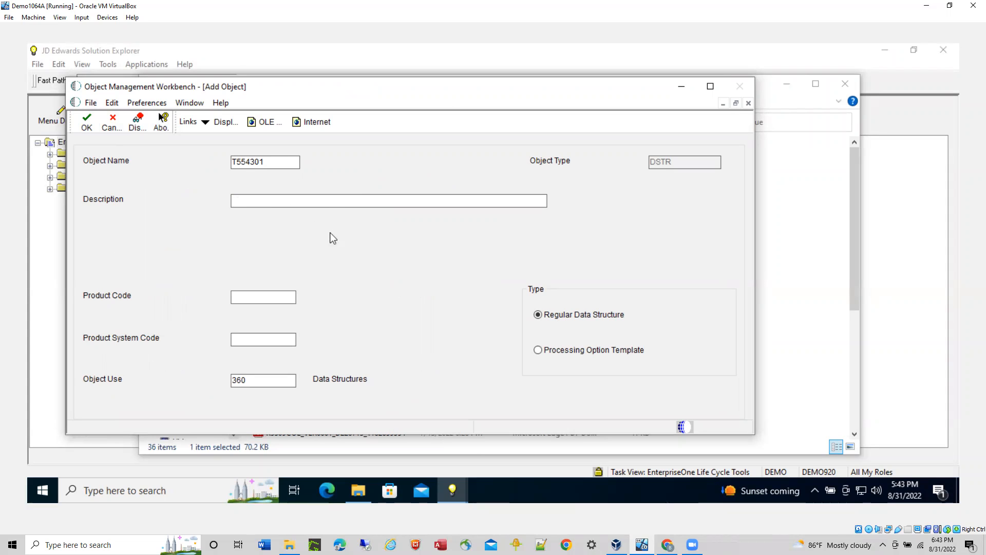
type("Purchase Order Processing Option")
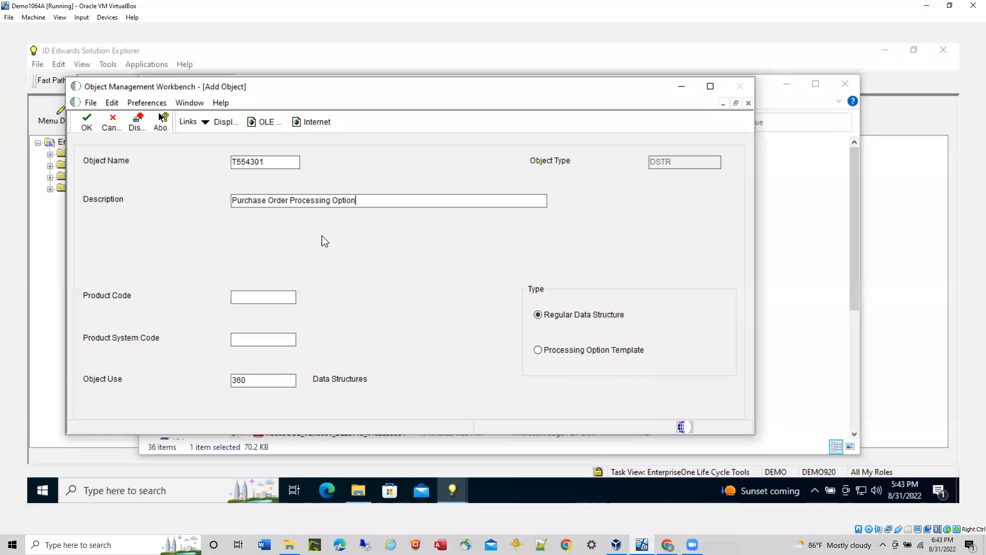
Step: Set the product code to 55 and product system code to 43, make the type Processing Option Template, and save the object
key("Tab")
type("55")
left_click(278, 342)
type("43")
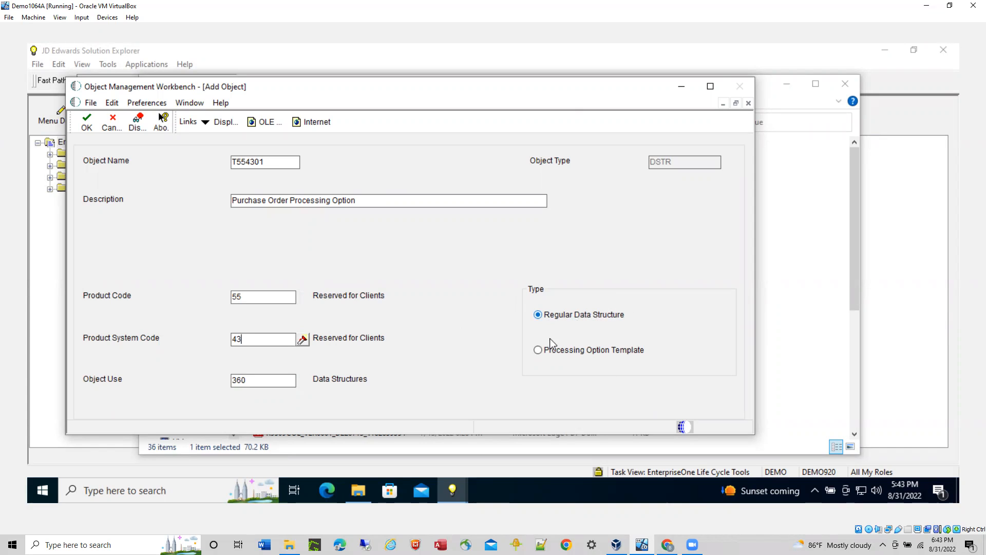
left_click(537, 350)
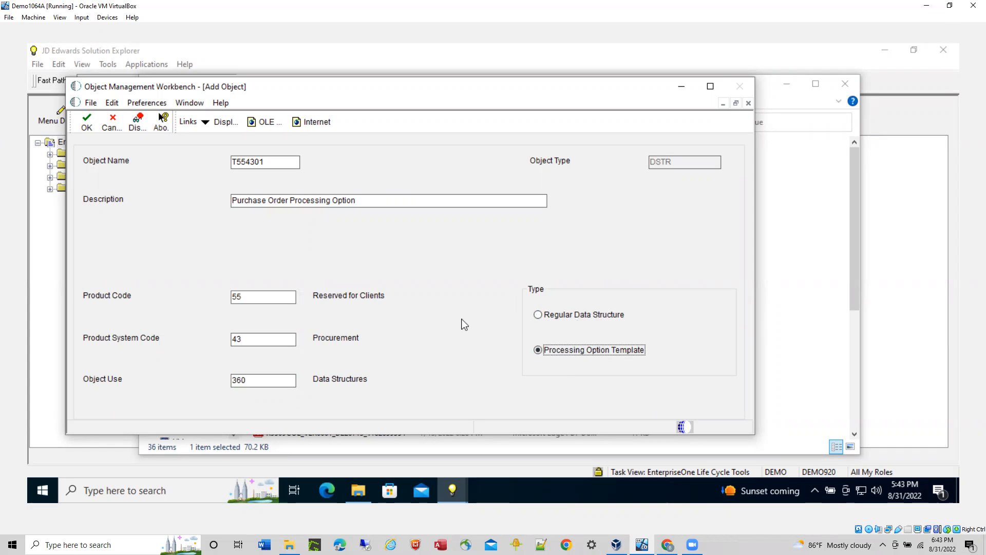
left_click(88, 122)
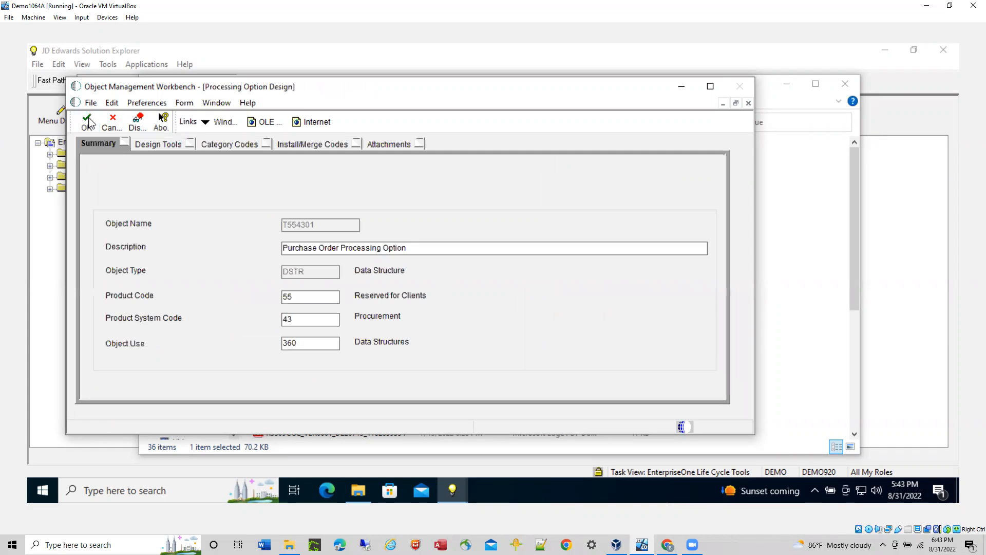
Step: Start the Processing Option Design Aid and set the first tab's short name to "Display"
left_click(164, 145)
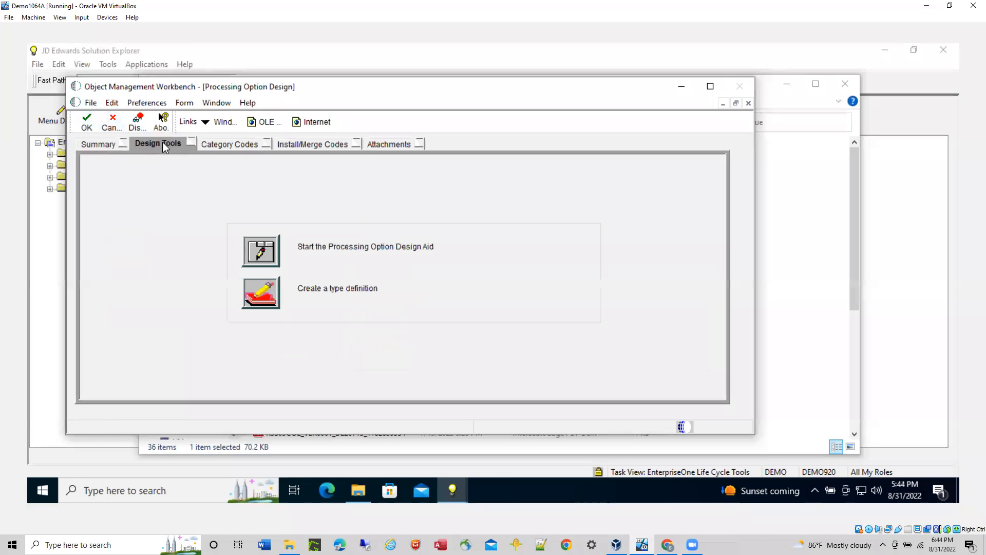
left_click(265, 253)
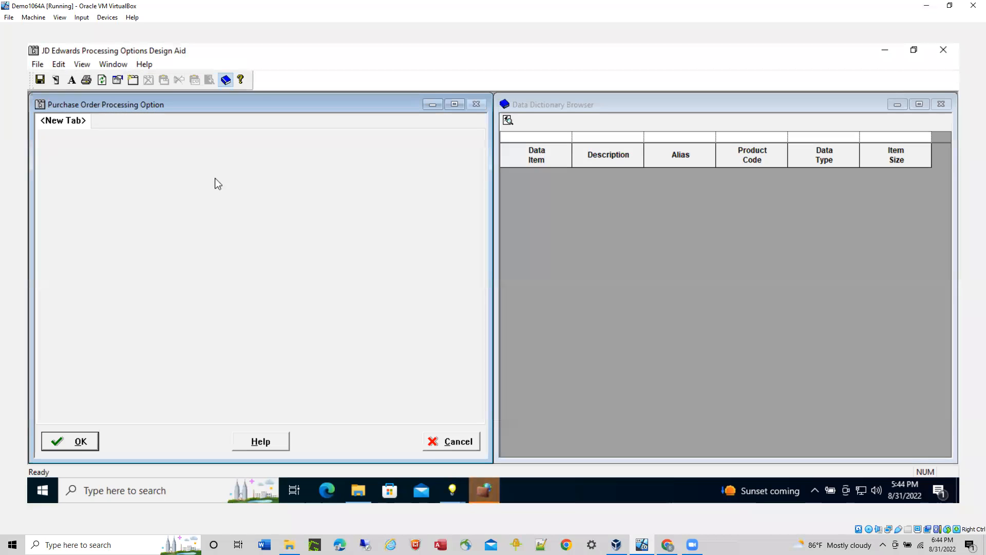
right_click(58, 123)
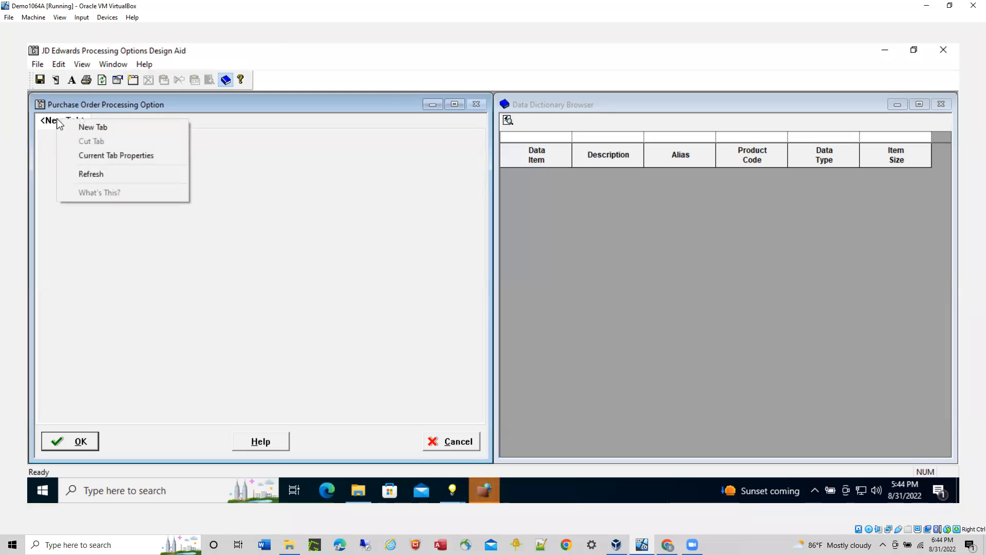
left_click(109, 154)
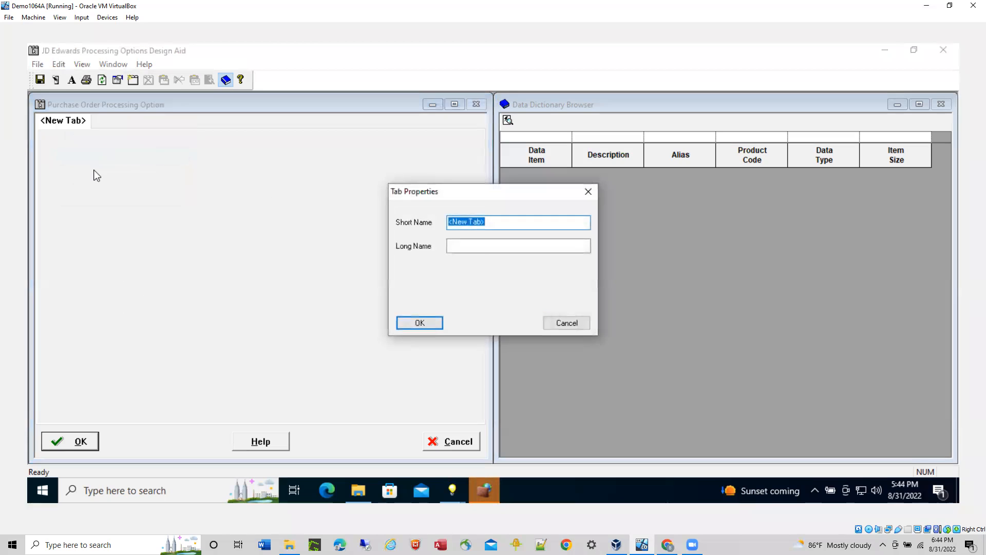
type("Display")
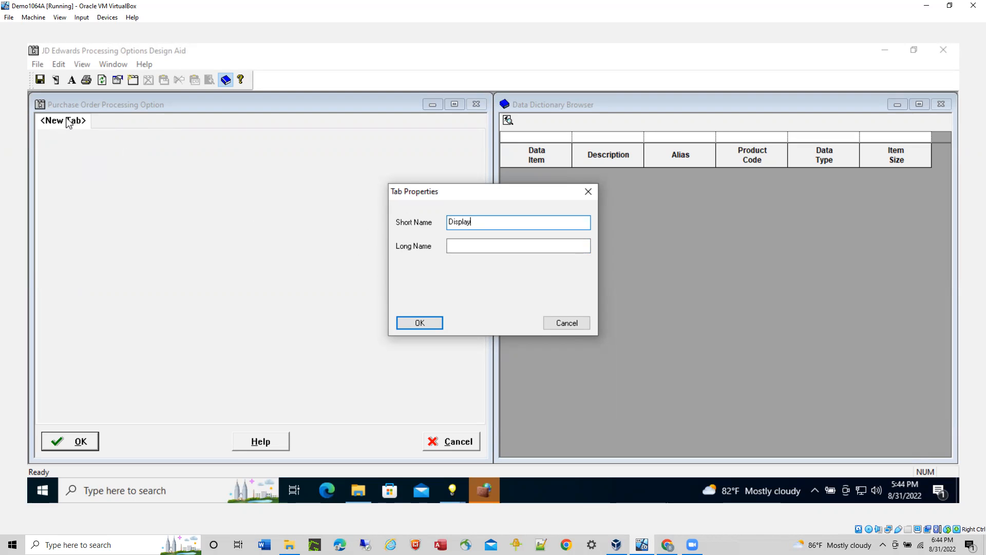
Step: Set the tab's long name to "Display Processing Options on this Tab" and accept the tab properties
left_click(477, 247)
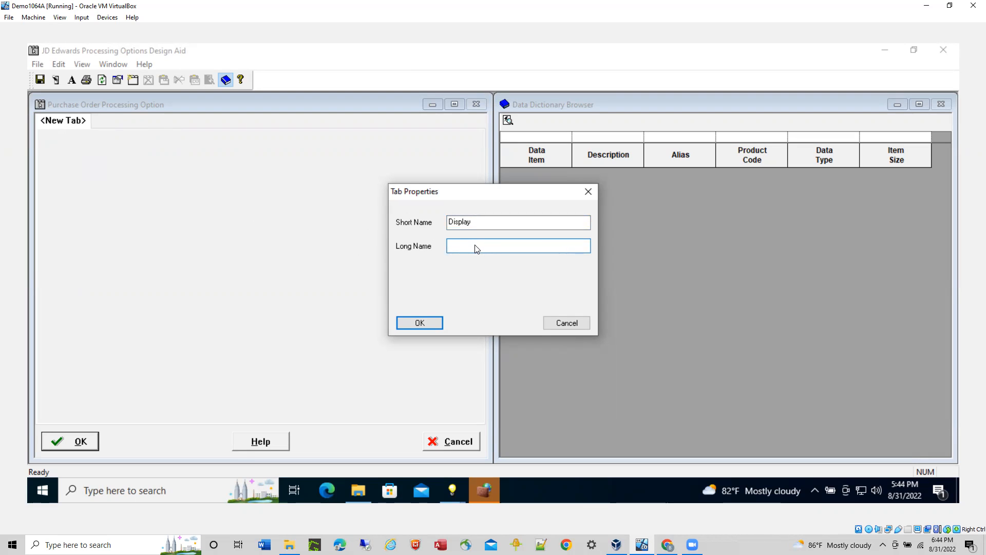
type("Display Processing Options on this")
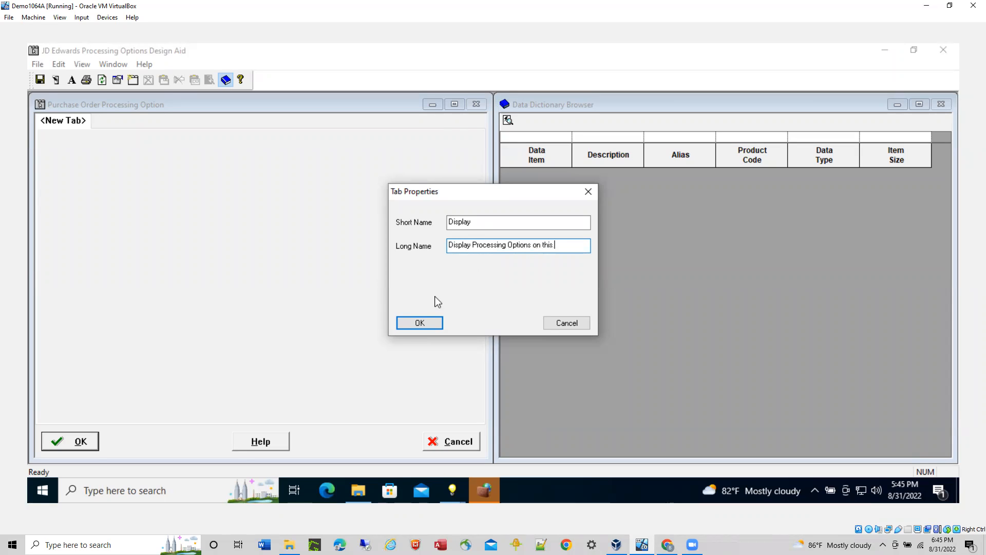
type(" Tab")
left_click(419, 323)
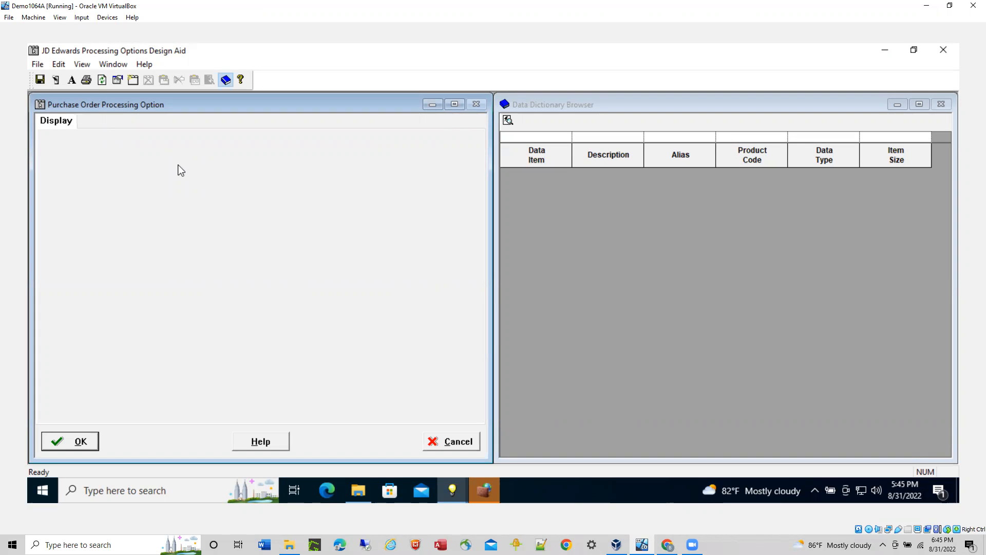
Step: Add a comment text block near the top of the Display tab and select its placeholder text
left_click(71, 81)
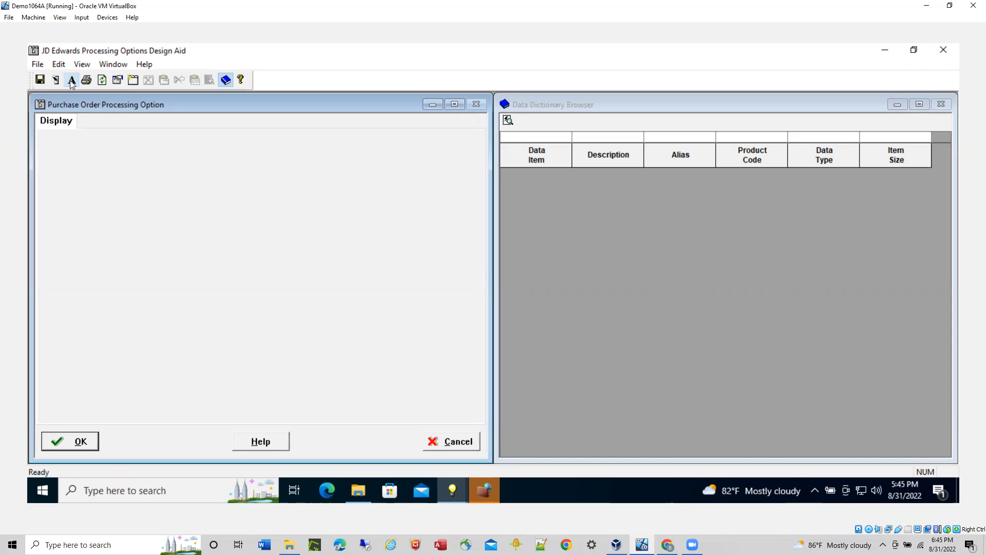
left_click(46, 145)
left_click(98, 148)
left_click_drag(109, 148, 56, 149)
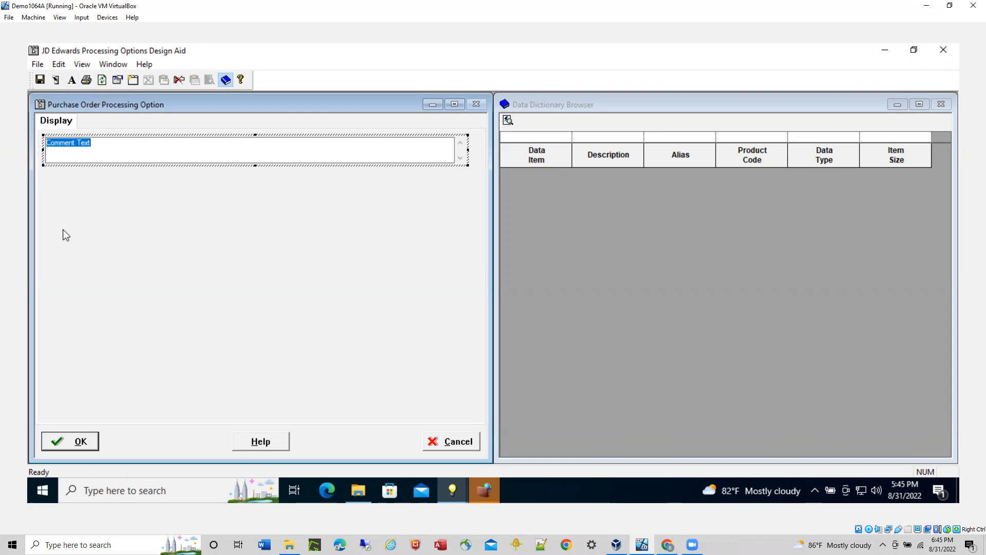
Step: Replace the placeholder with "Enter a Y if you would like to display the comments column on your report."
type("Entr")
key("BackSpace")
type("er a Y if you")
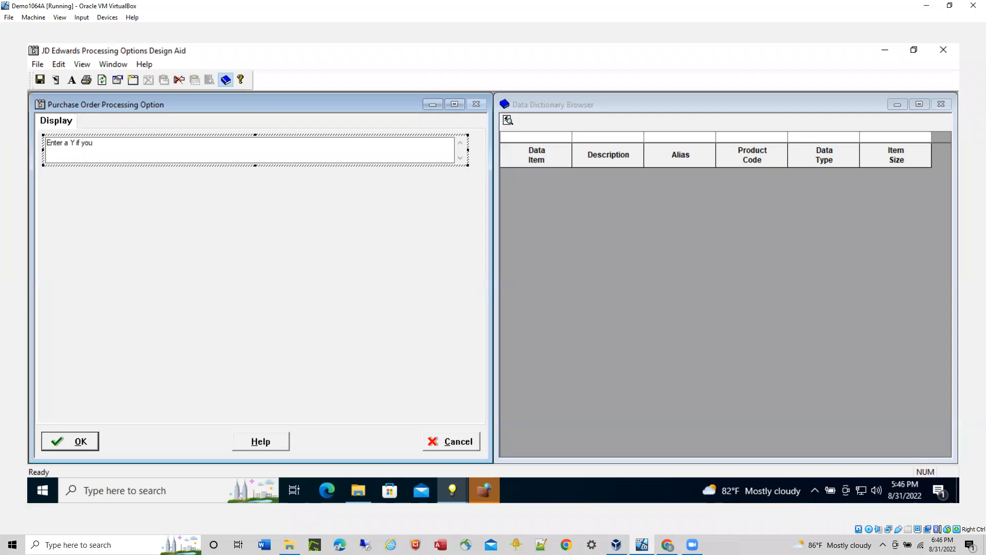
type(" would")
type(" likeot")
type("o")
type(" to dis")
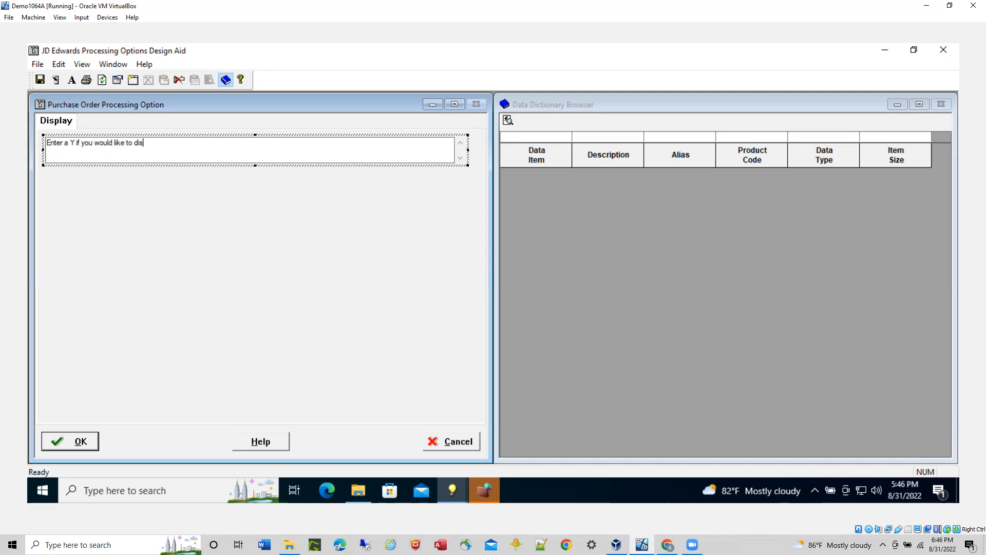
type("play the comments column o")
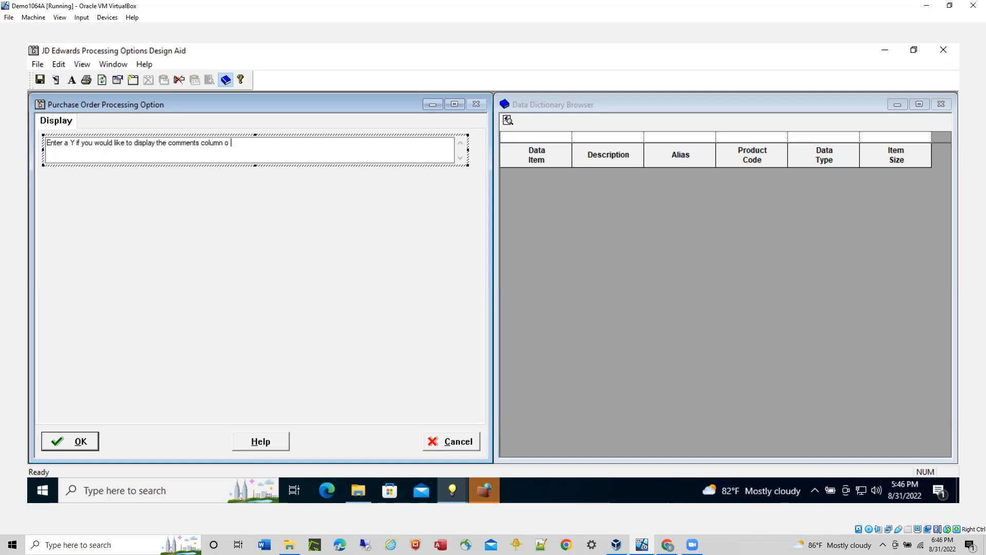
type("n your report. Enter an N if y")
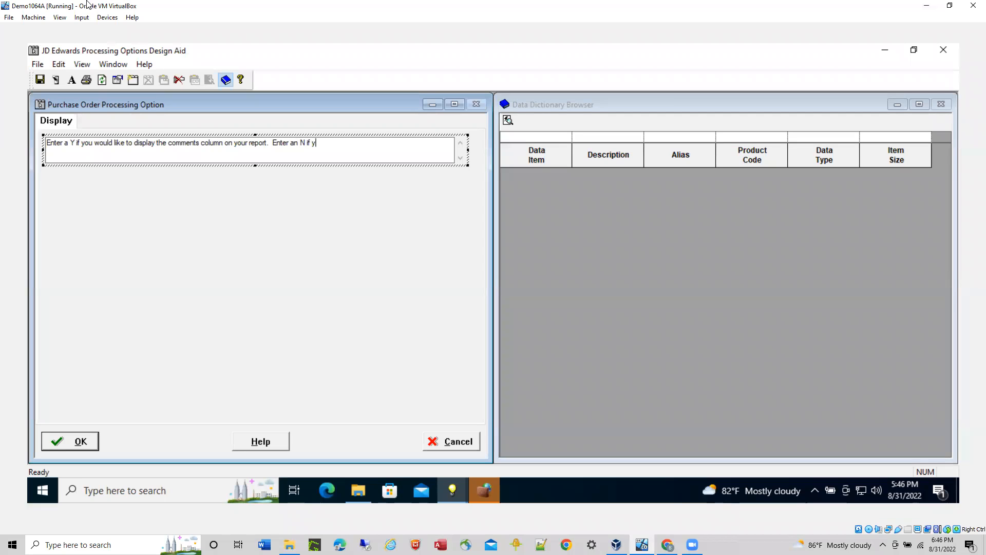
Step: Append "Enter an N if you would not like the comments column to appear in your report." to the comment and save the template
type("ou would l")
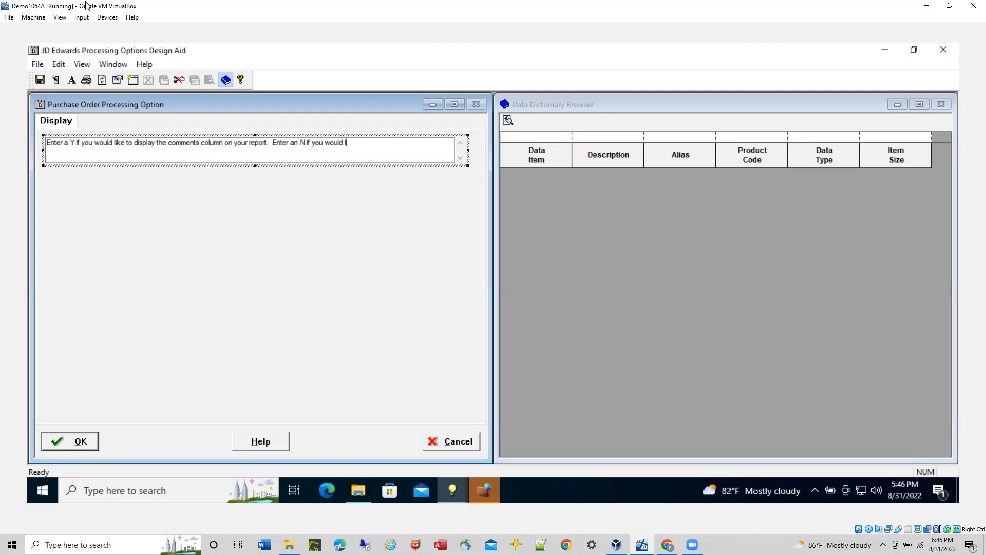
type("ot like ot")
key("BackSpace")
type("the comments")
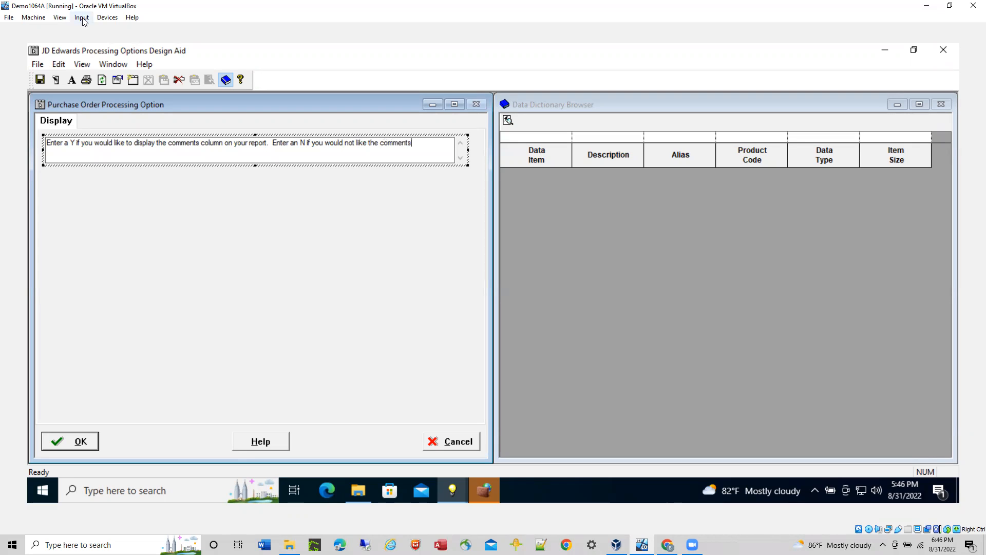
type(" columne")
key("BackSpace")
type("to appear in your report.")
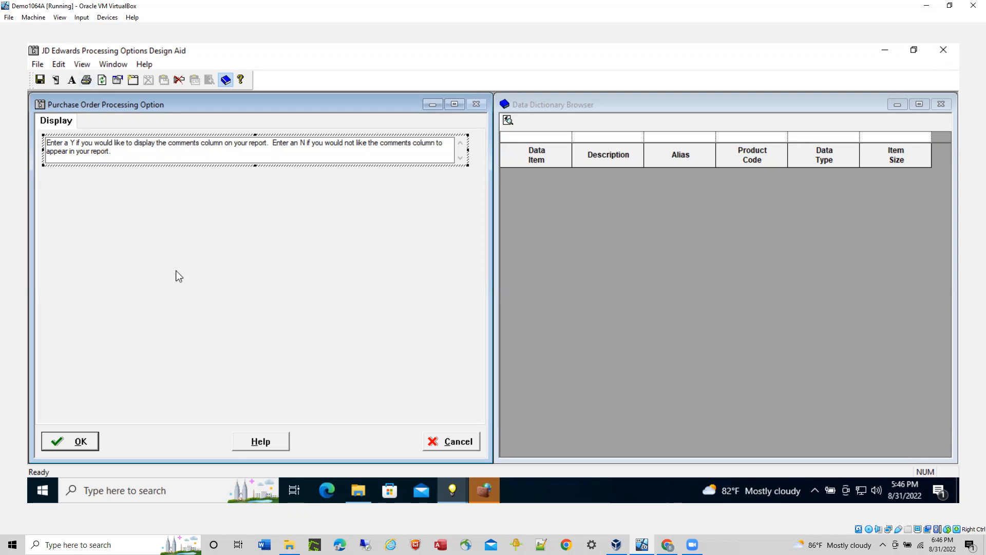
left_click(135, 206)
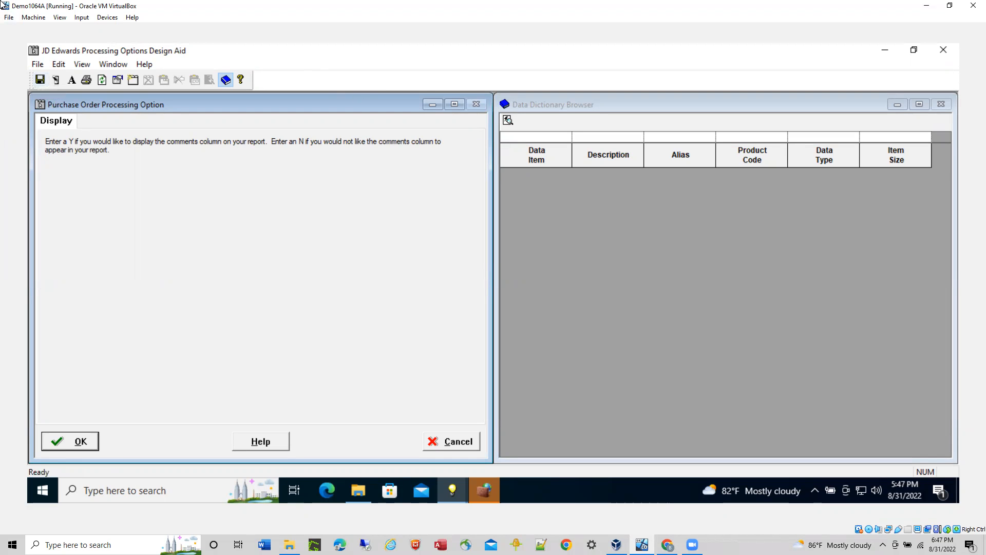
left_click(40, 81)
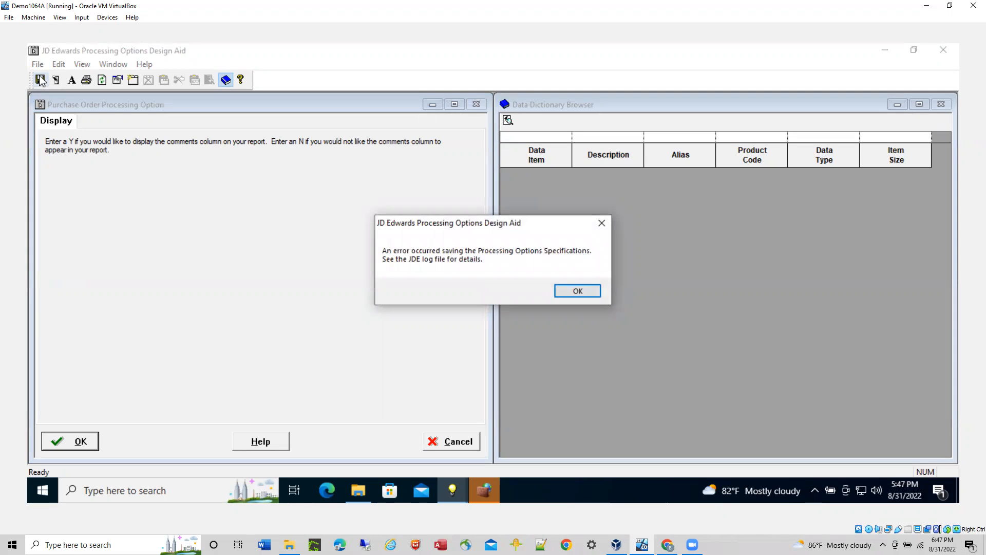
Step: Search the data dictionary for aliases matching A* and add the AdditionFlag item (alias A) below the comment on the Display tab
left_click(577, 291)
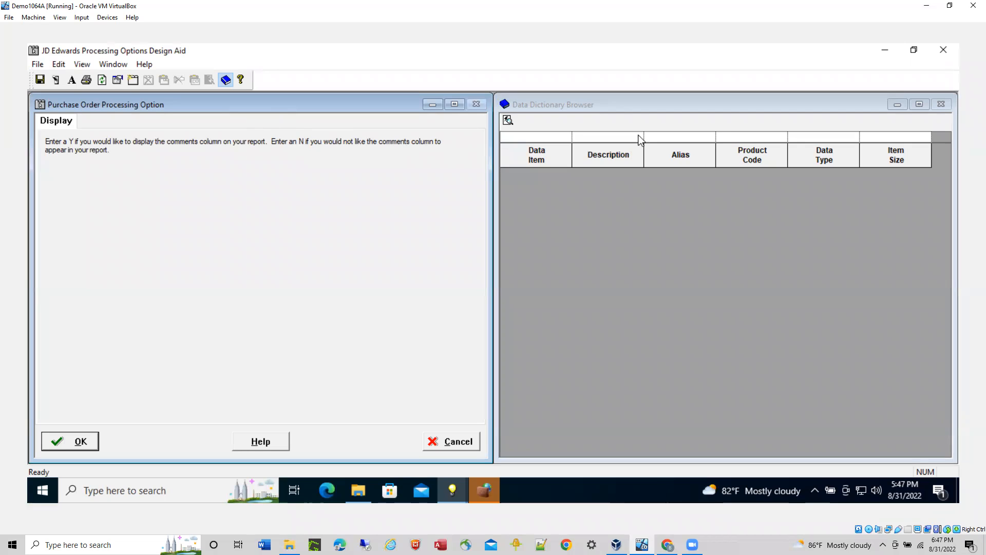
left_click(665, 138)
type("A")
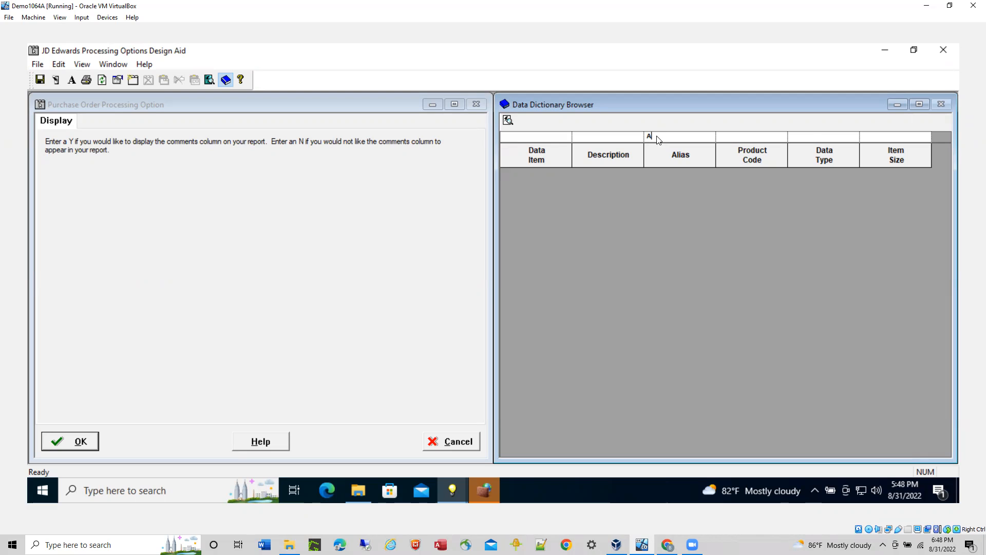
type("*")
left_click(508, 122)
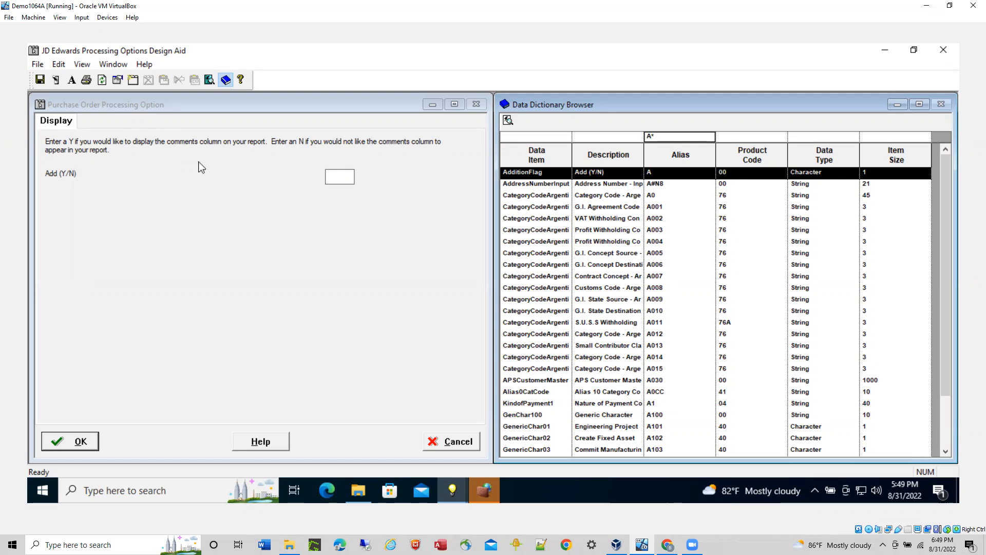
Step: Change the added data item's label to "Display comments column (Y/N):"
left_click(85, 177)
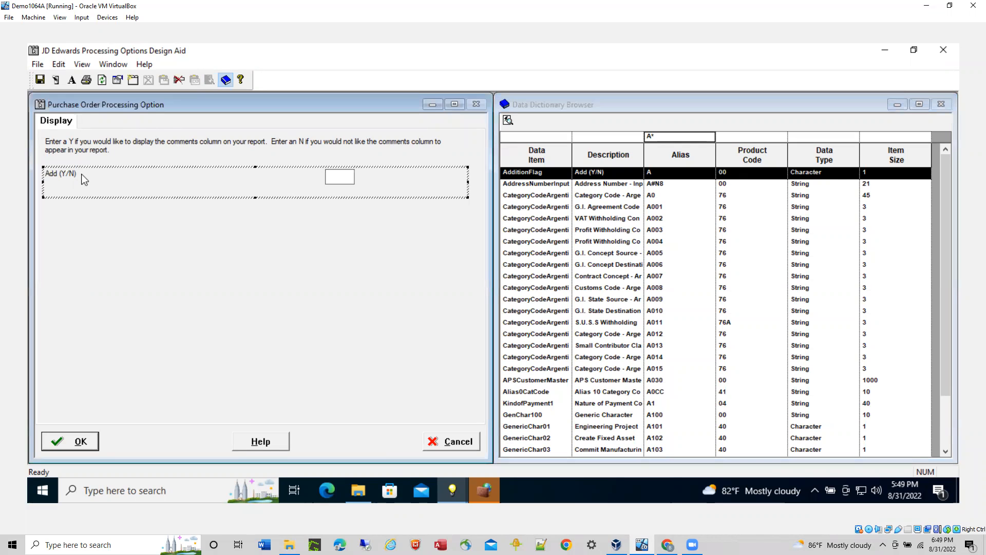
left_click(88, 180)
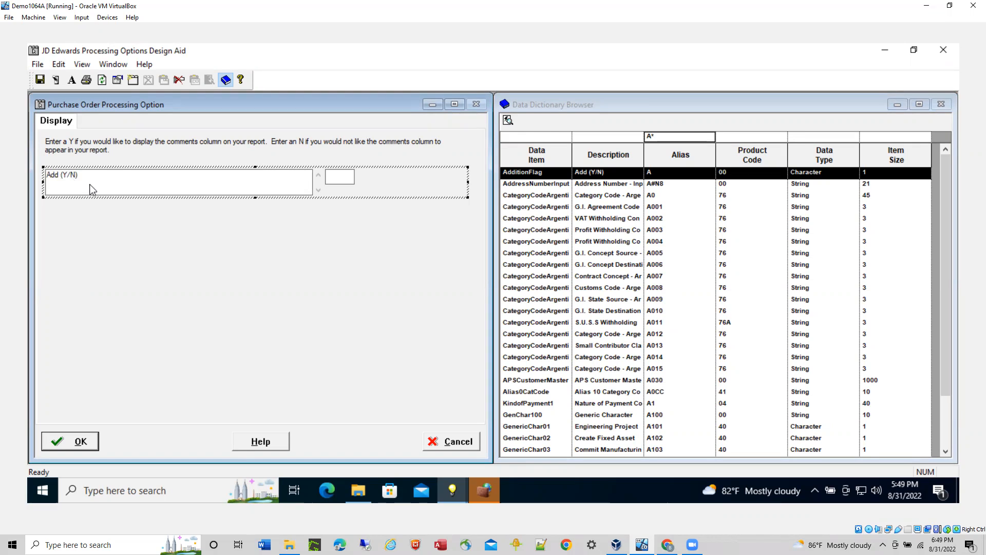
double_click(59, 178)
left_click_drag(59, 179, 37, 176)
type("D")
type("isplay")
type(" ocmm")
key("BackSpace")
key("BackSpace")
key("BackSpace")
key("BackSpace")
type("comments column")
left_click(148, 185)
type(":")
Step: Set the data item's member name to cPODisplayComments_A and accept its properties
right_click(375, 185)
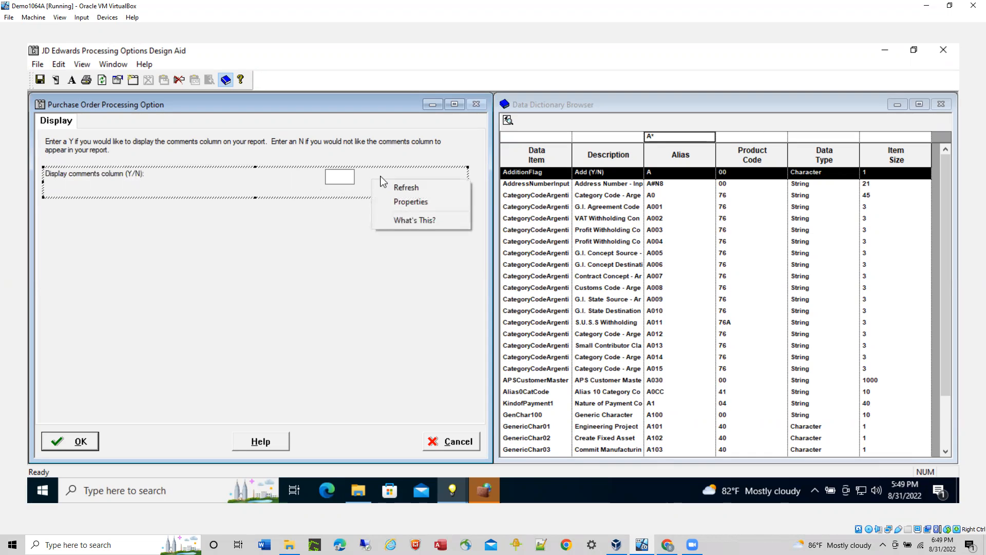
left_click(408, 203)
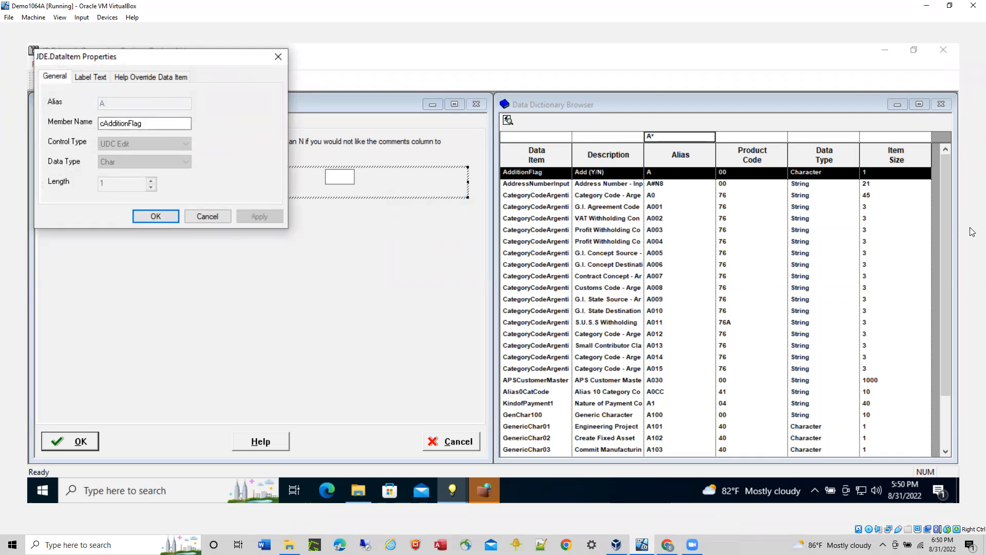
left_click(155, 126)
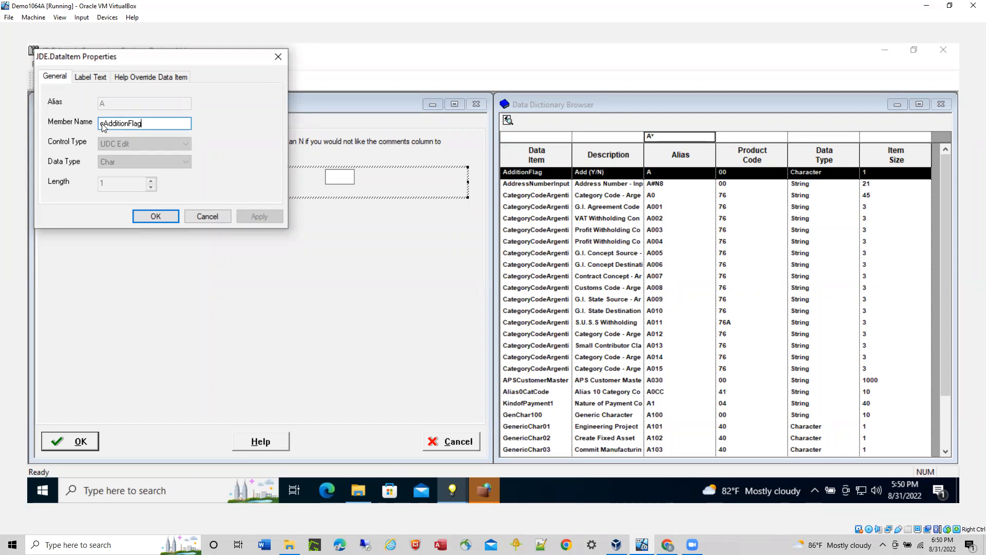
left_click_drag(104, 127, 149, 129)
type("Display")
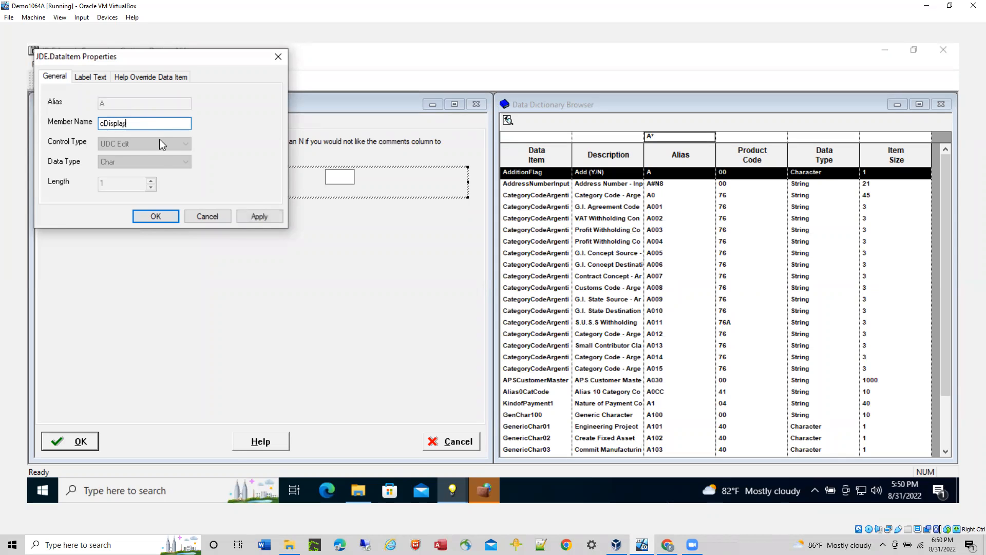
type("Commne")
key("BackSpace")
type("ents_")
type("A")
type("PO")
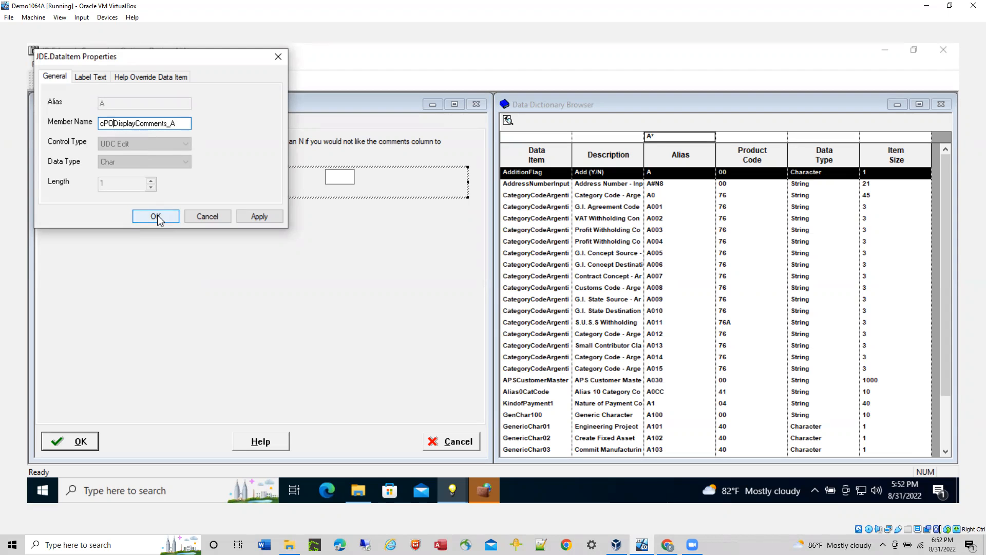
left_click(156, 216)
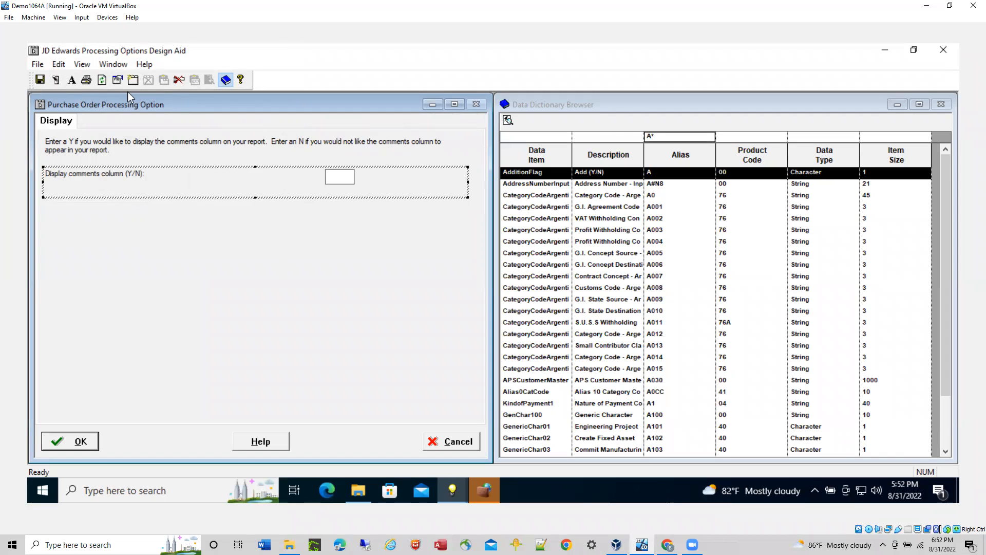
Step: Run the template in test mode, saving the work first, and request help for the comments column field
left_click(59, 65)
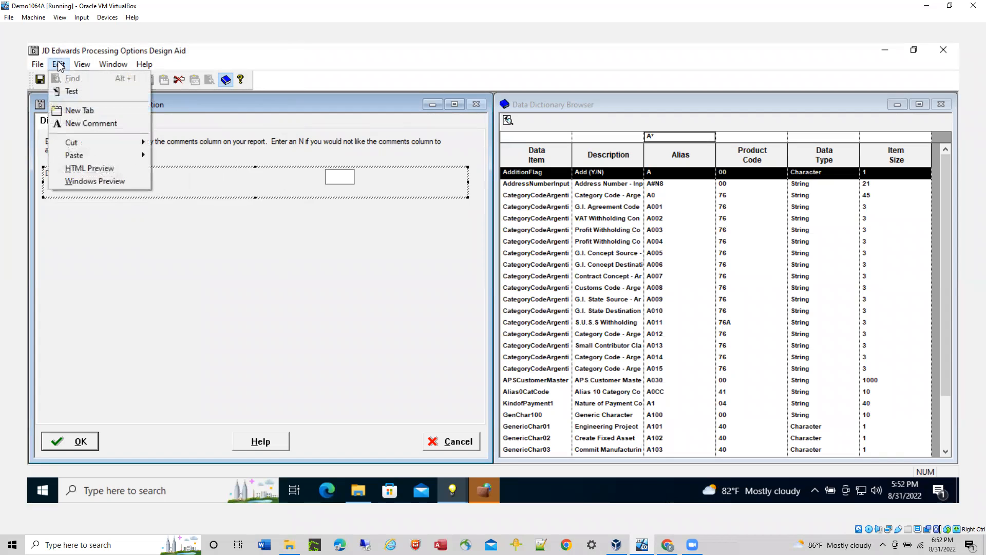
left_click(70, 92)
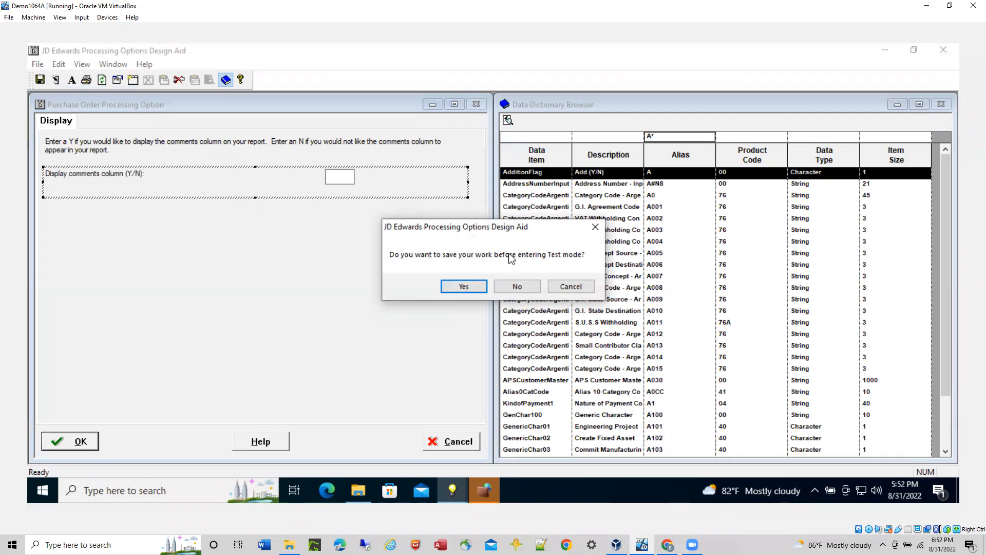
left_click(461, 288)
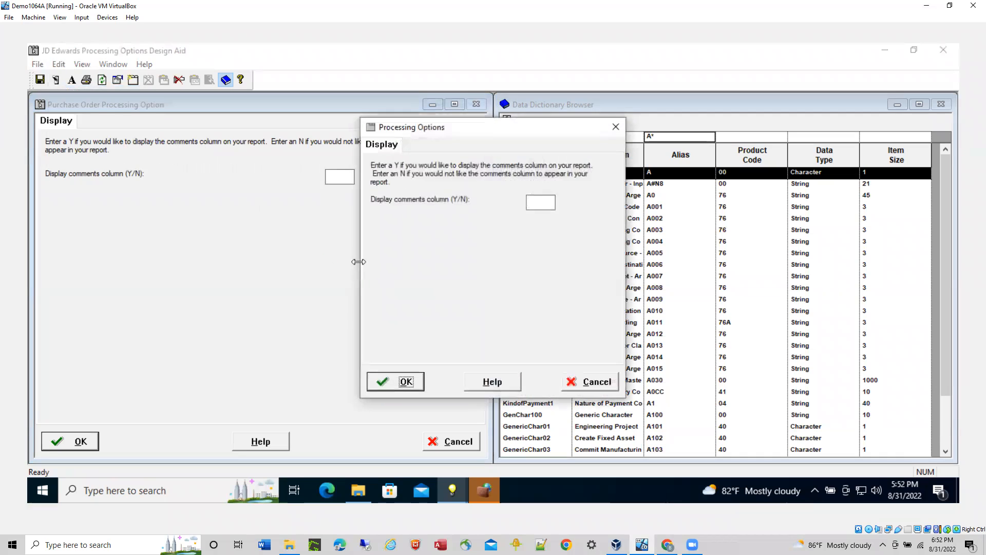
left_click_drag(492, 129, 509, 71)
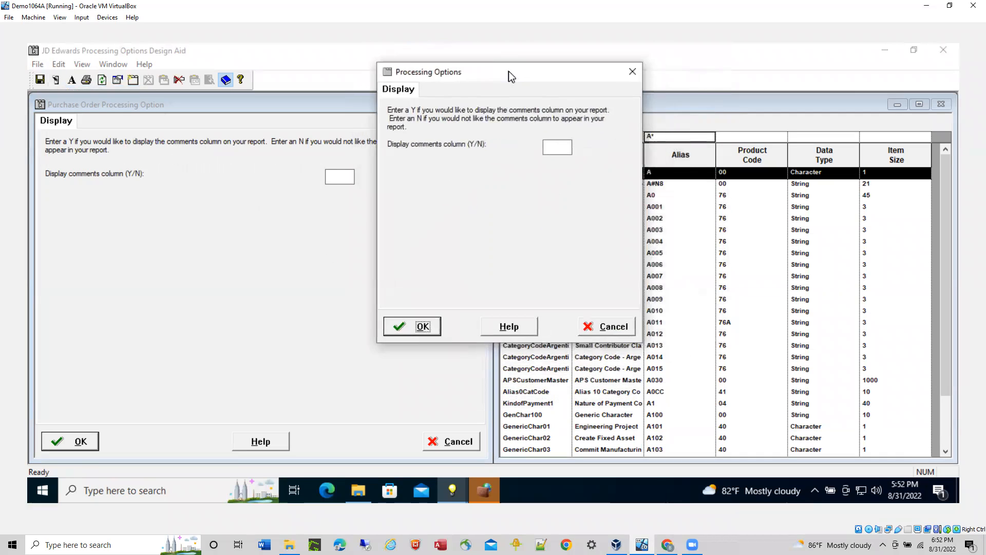
left_click(559, 150)
left_click(511, 329)
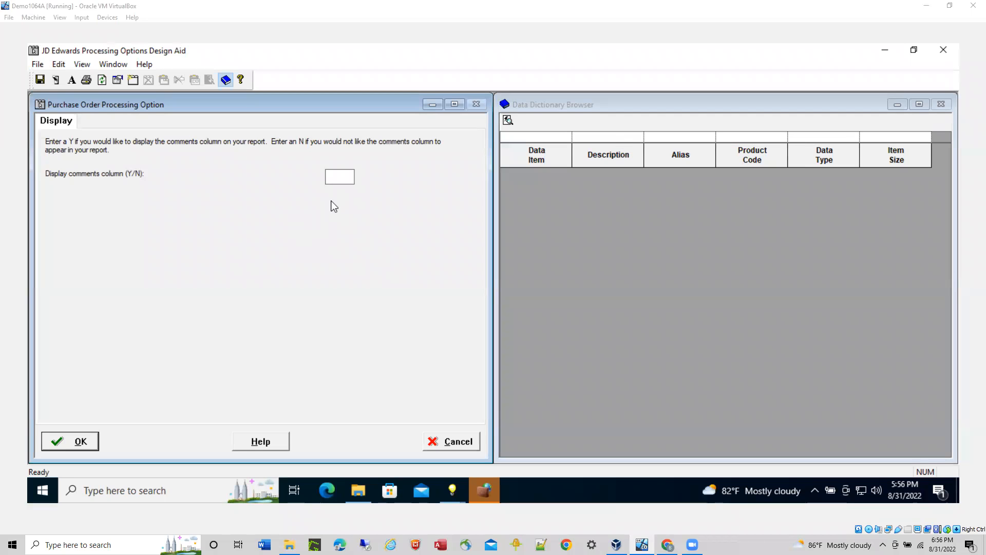
Step: Rerun the template in test mode to view the Display tab, and cancel the test form
left_click(57, 66)
left_click(77, 91)
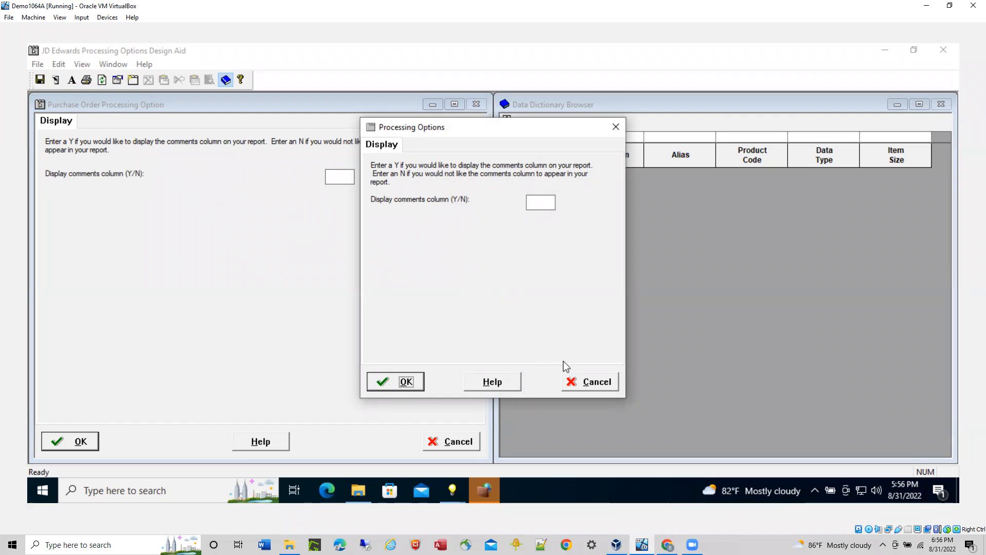
left_click(597, 384)
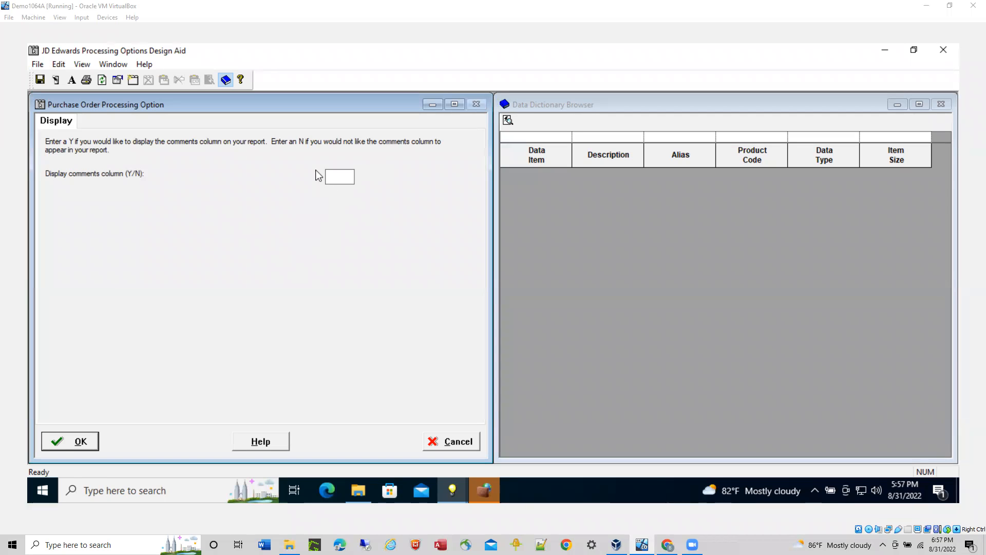
Step: Test the template again, examine the allowed user defined codes for the comments column field, and close the test without choosing one
left_click(60, 64)
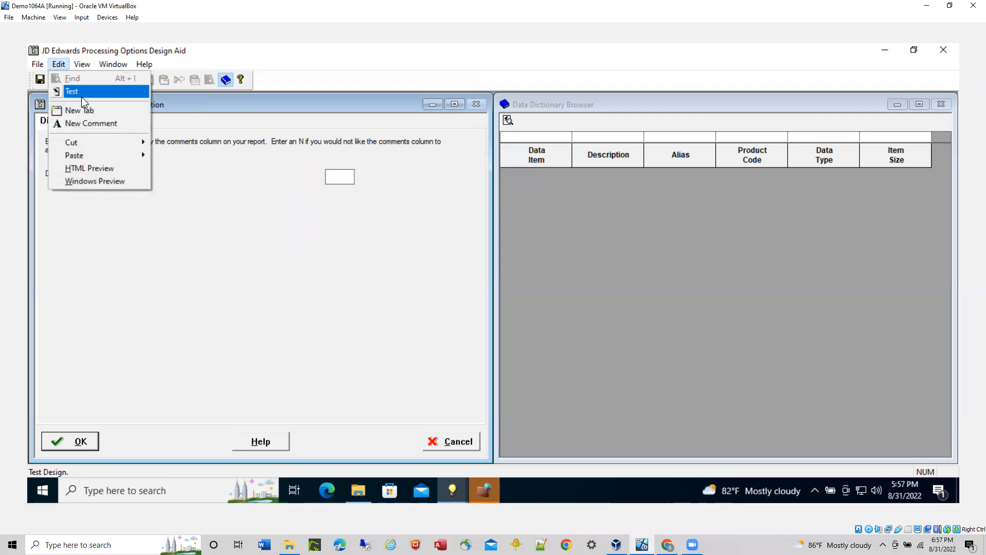
left_click(78, 91)
left_click(543, 207)
left_click(563, 201)
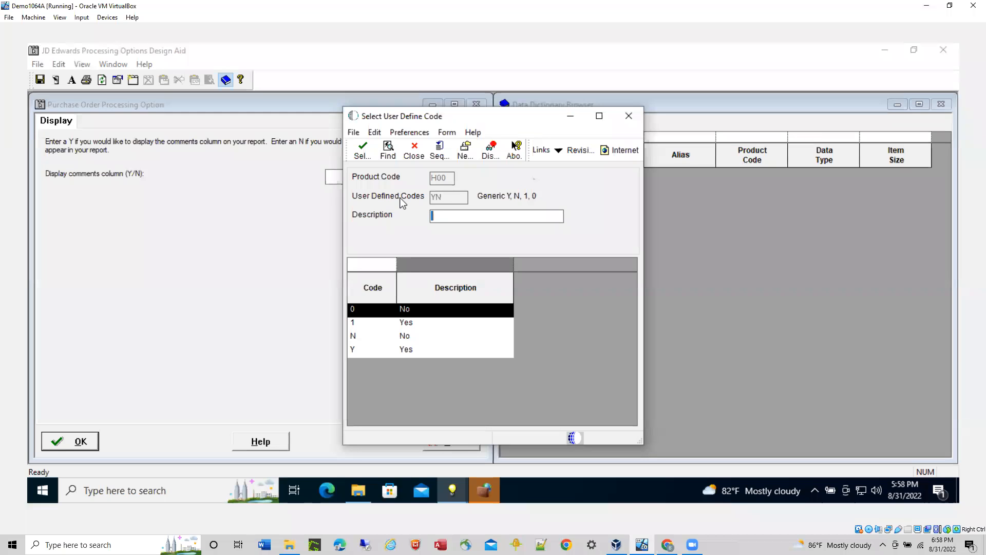
left_click(414, 150)
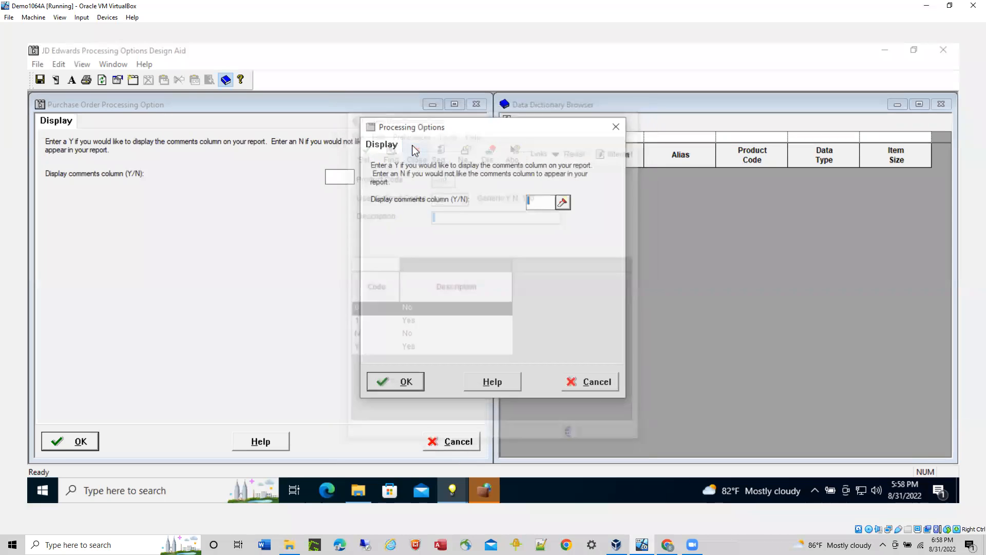
left_click(573, 388)
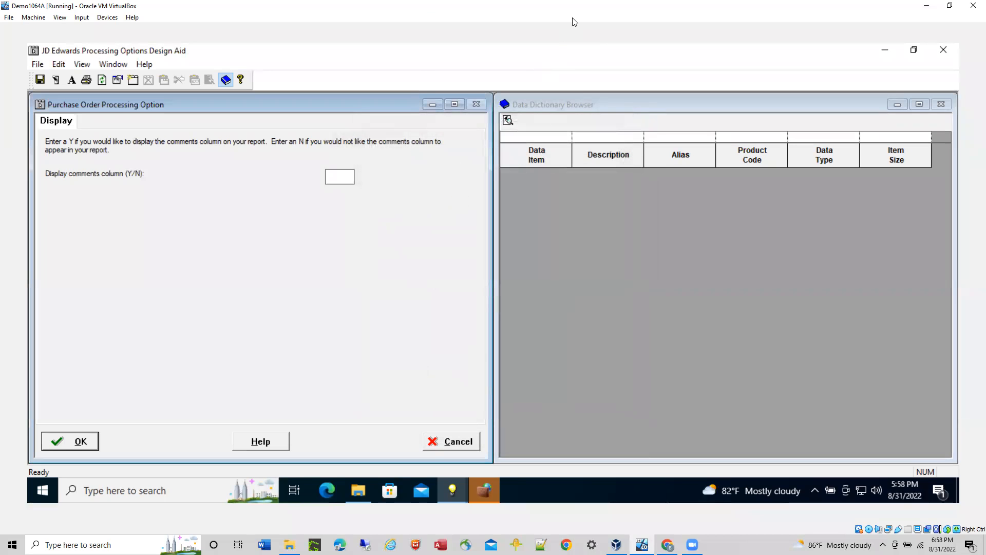